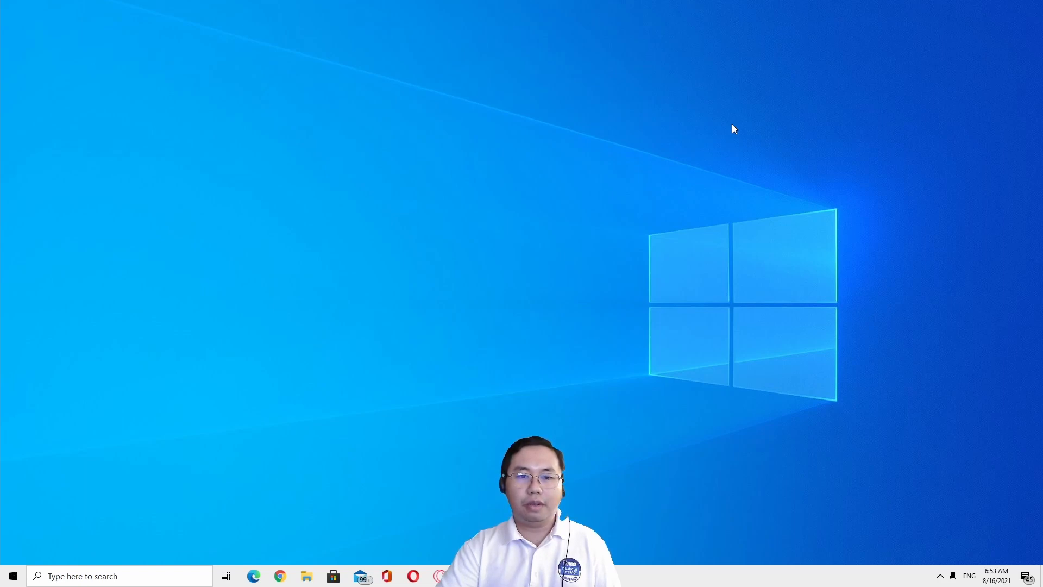
# - Launch Device Manager via Windows search and select Realtek High Definition Audio under Sound, video and game controllers
pyautogui.click(126, 576)
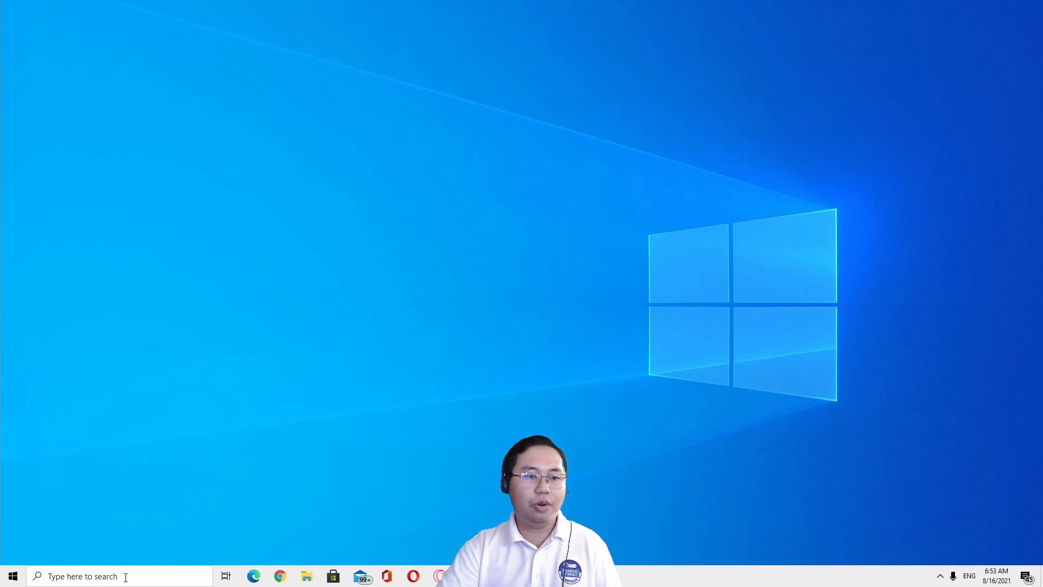
pyautogui.write('device')
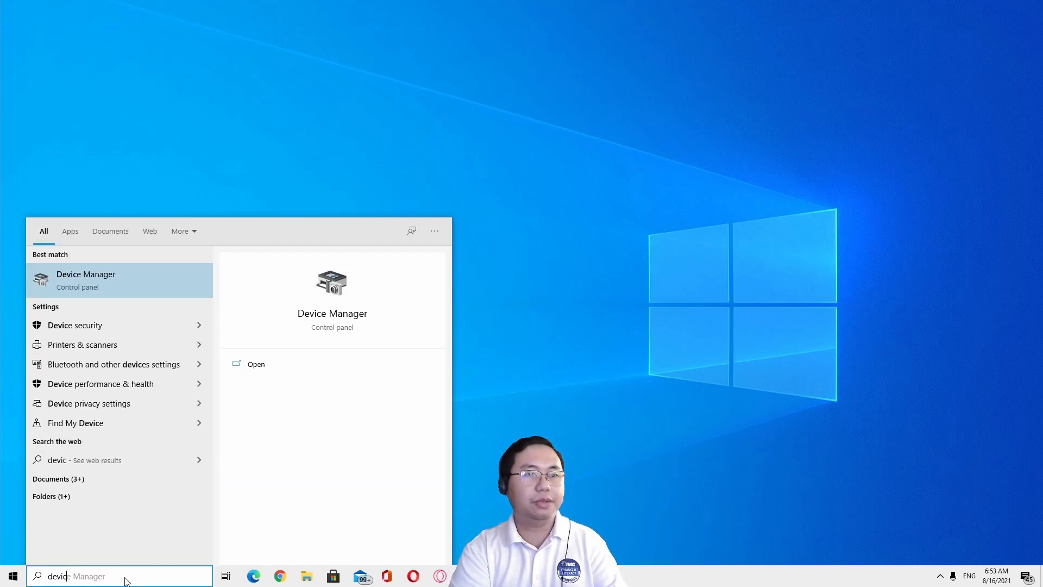
pyautogui.press('Return')
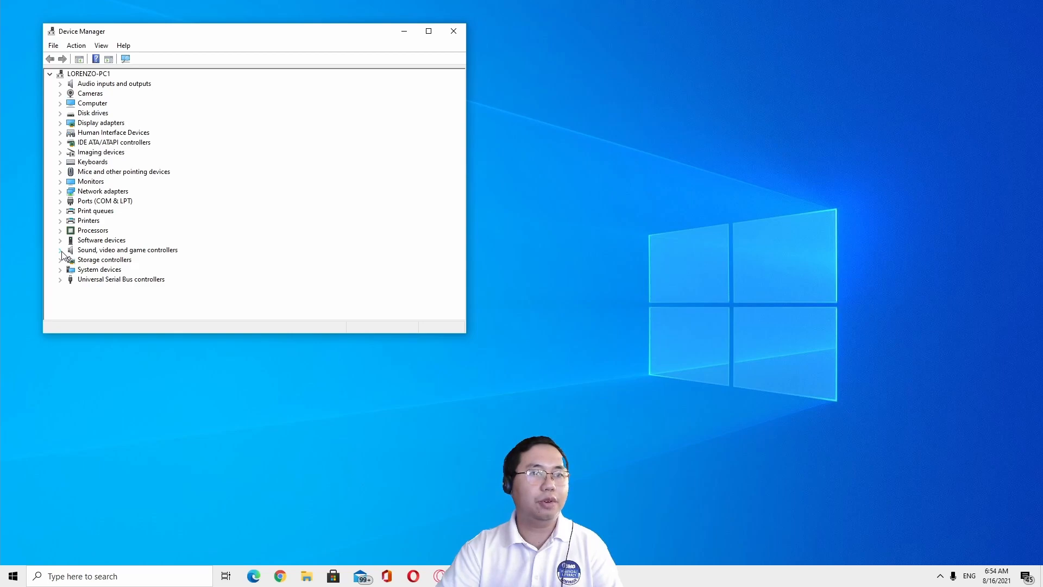
pyautogui.click(62, 250)
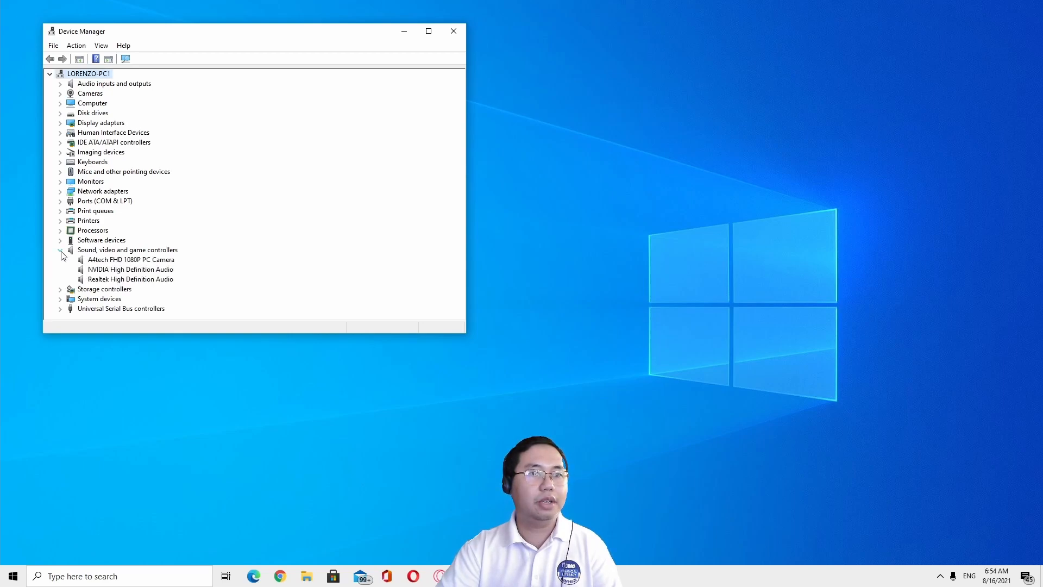
pyautogui.click(109, 281)
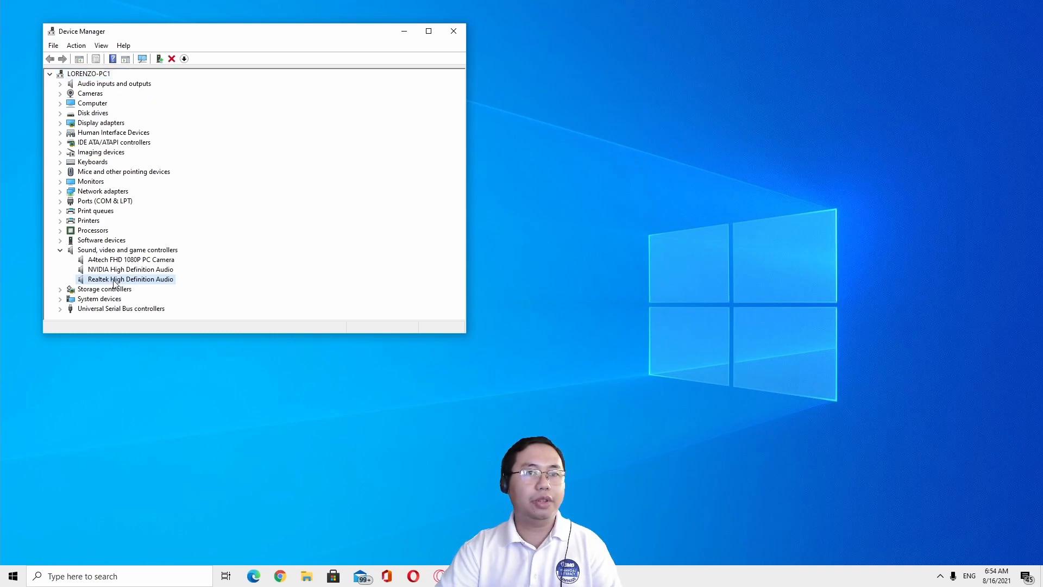
# - Uninstall Realtek High Definition Audio with Delete the driver software ticked, confirming the removal
pyautogui.rightClick(115, 282)
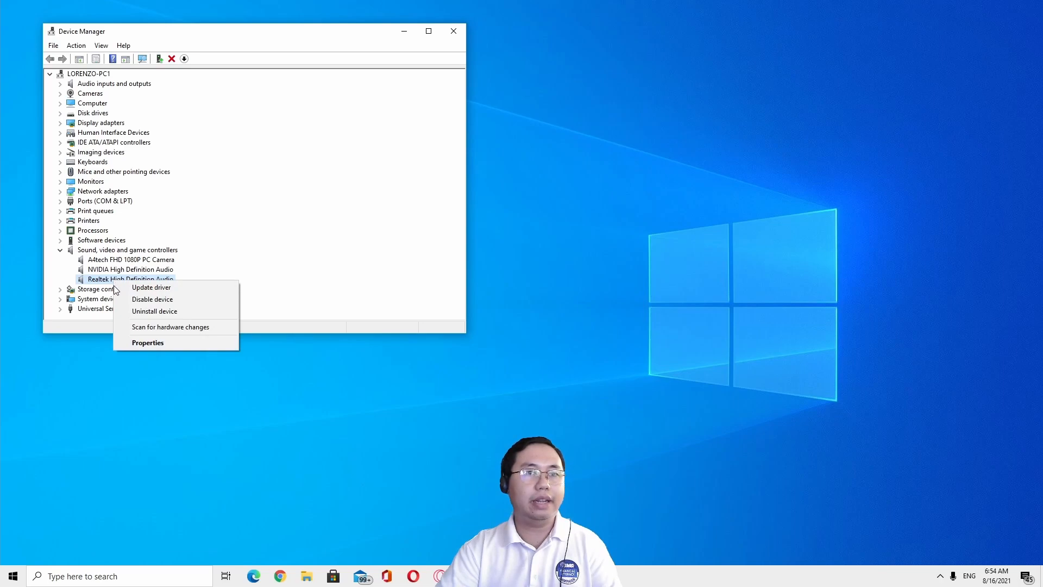
pyautogui.click(132, 312)
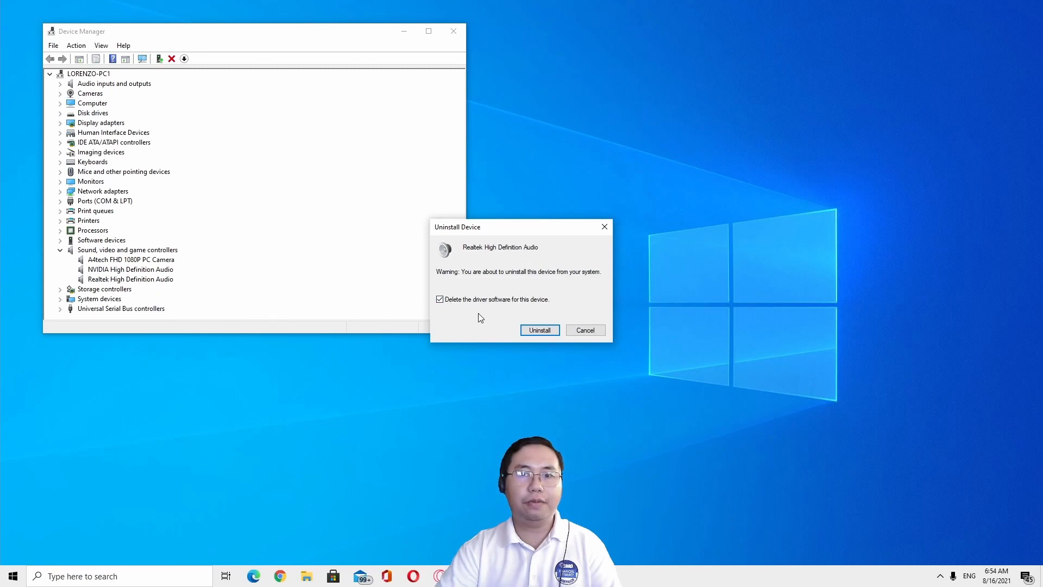
pyautogui.click(538, 329)
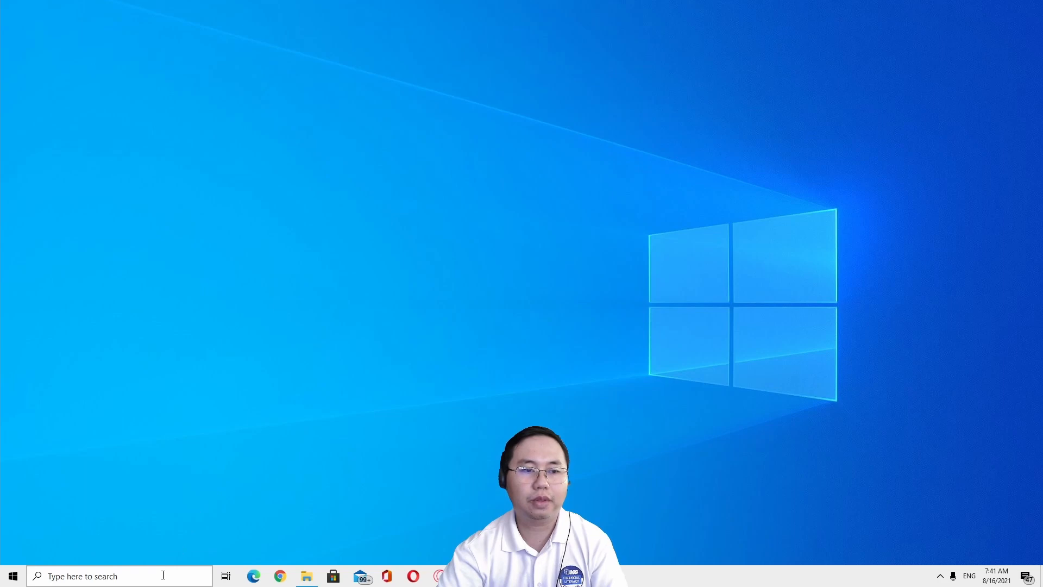
# - Reopen Device Manager after restart, verify Realtek audio is listed again, then close it
pyautogui.click(123, 576)
pyautogui.write('device')
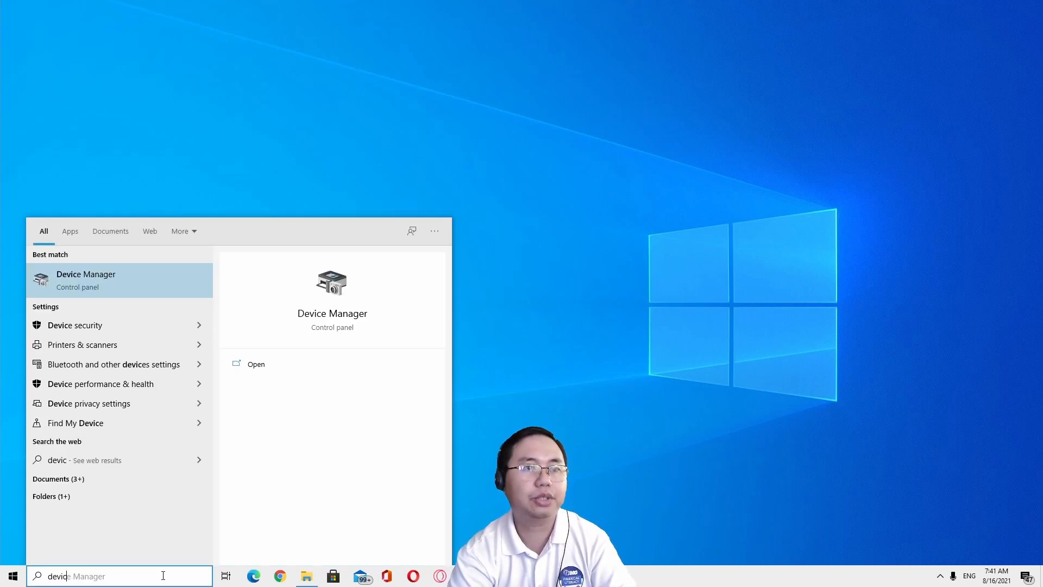
pyautogui.press('Return')
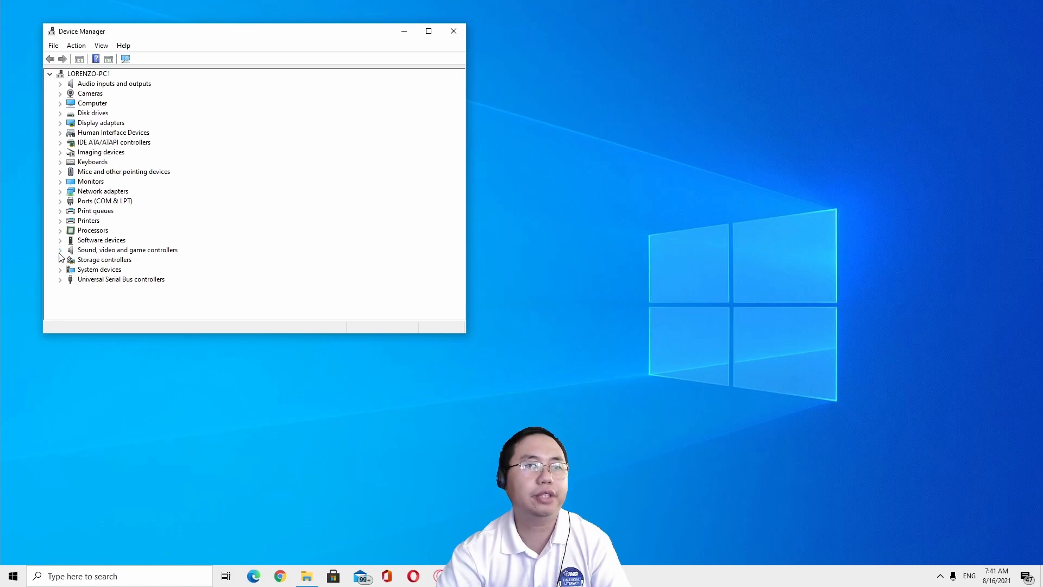
pyautogui.click(59, 251)
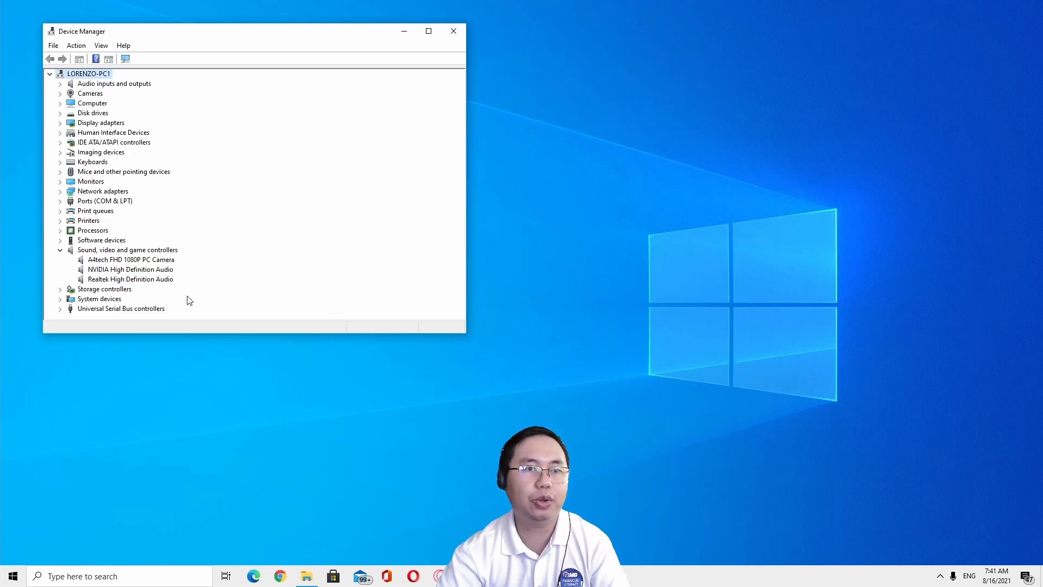
pyautogui.click(461, 30)
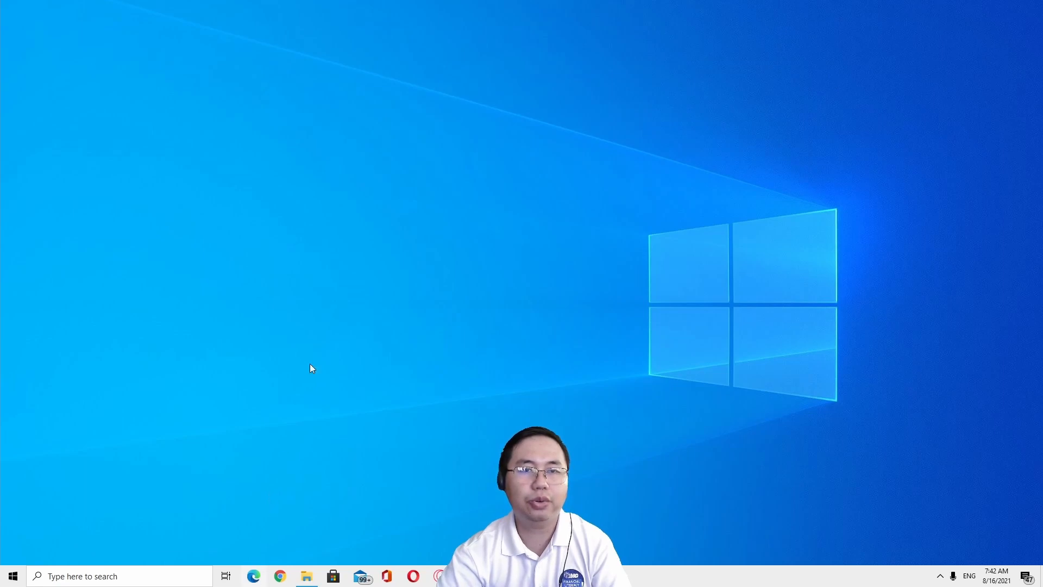
pyautogui.write('zo')
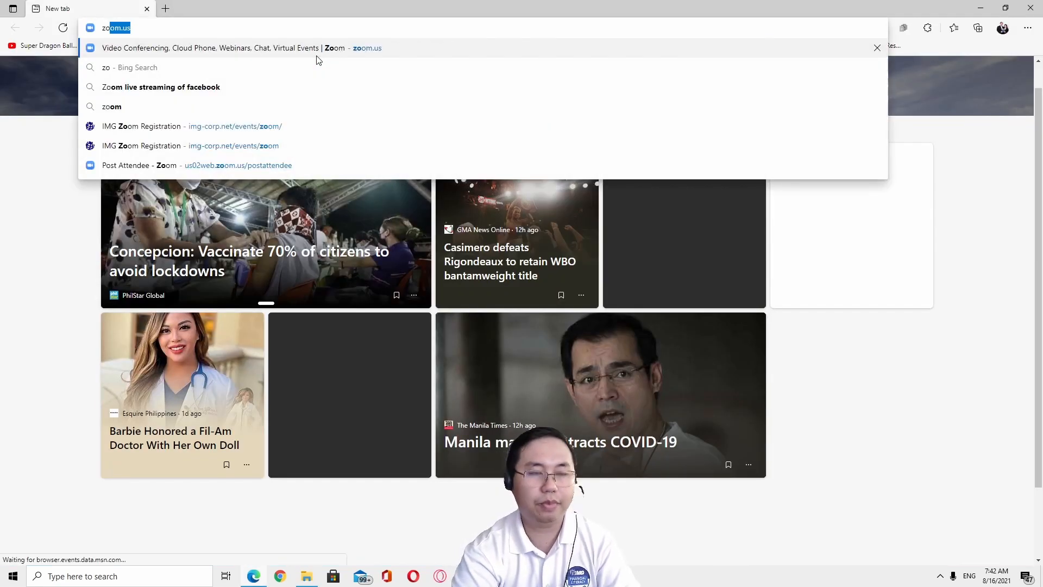
pyautogui.write('om.')
# - Visit zoom.us, go to Download Zoom Client and download the 64-bit client installer
pyautogui.press('Return')
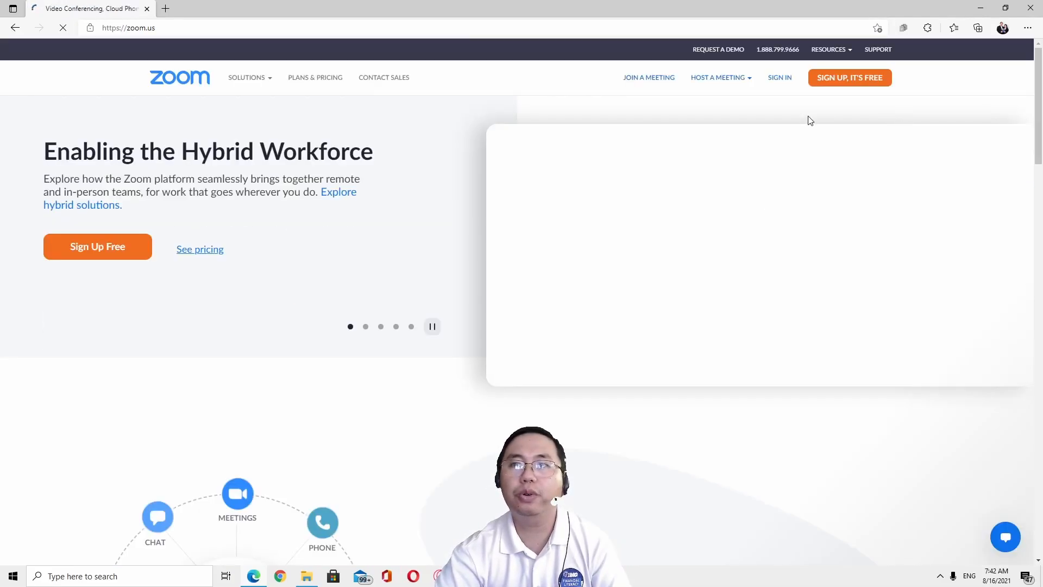
pyautogui.moveTo(830, 50)
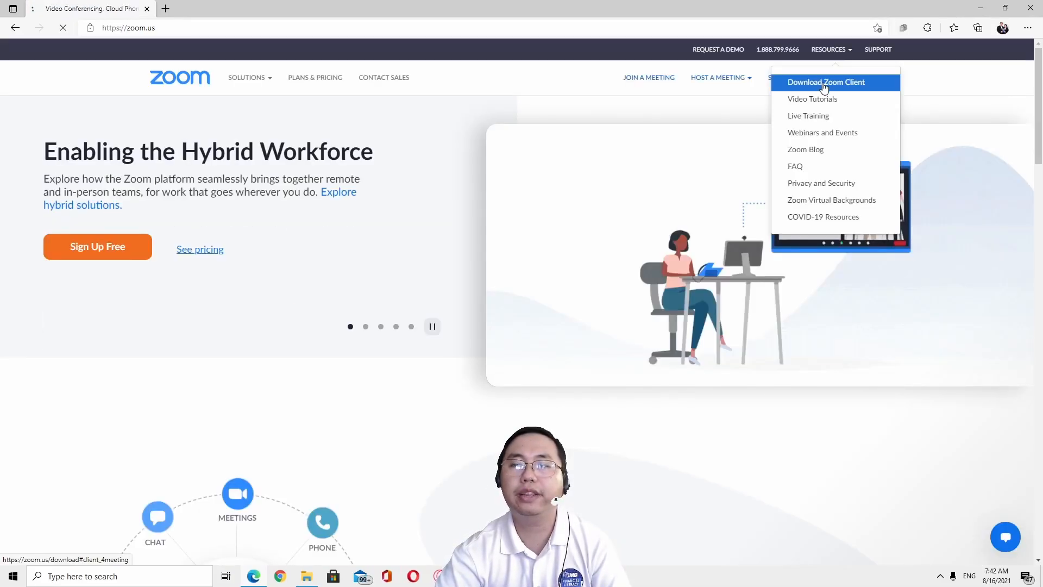
pyautogui.click(824, 83)
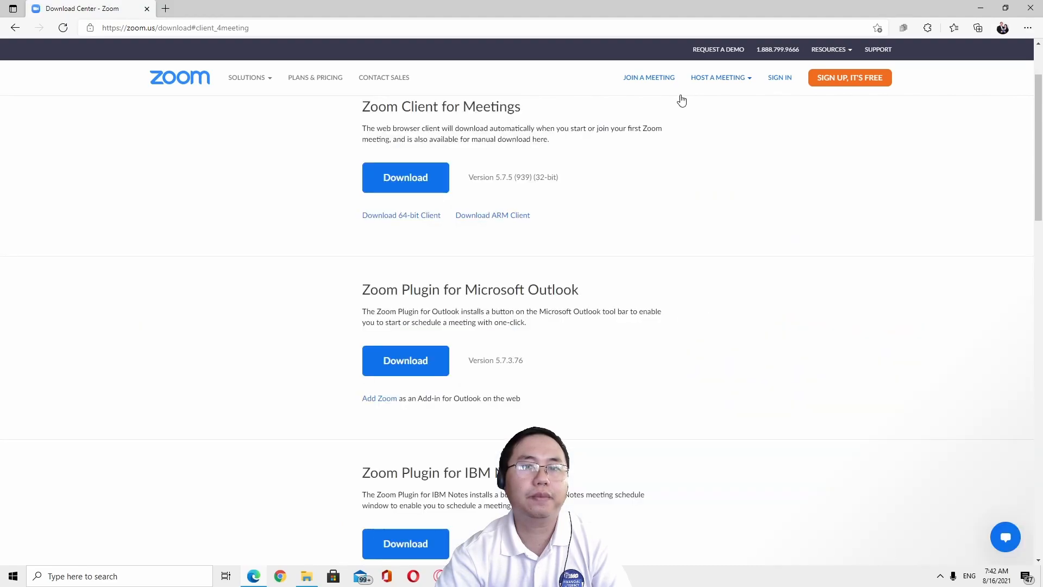
pyautogui.click(401, 219)
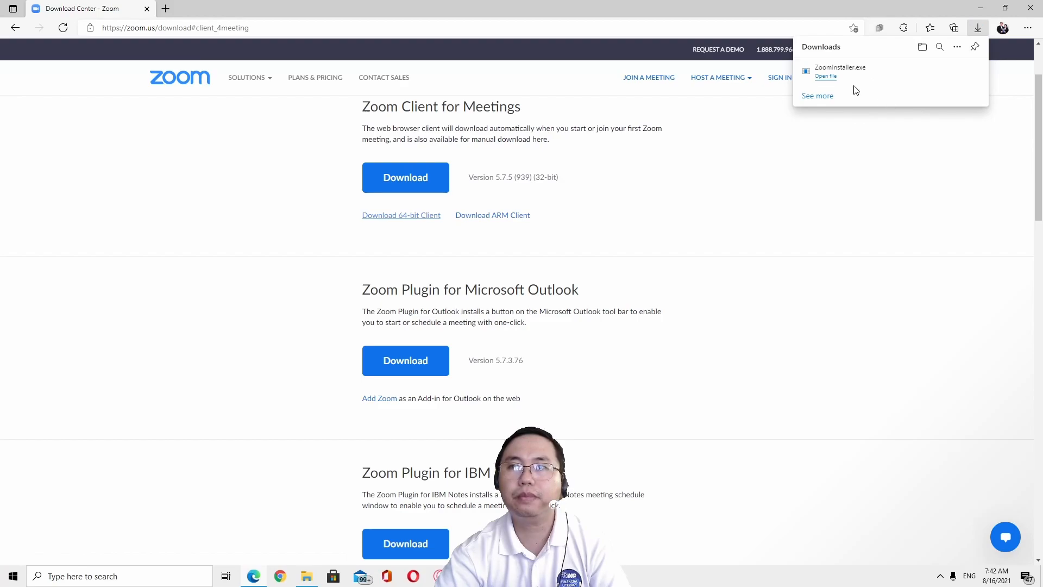
# - Show ZoomInstaller in the Downloads folder and run it to install Zoom
pyautogui.click(941, 73)
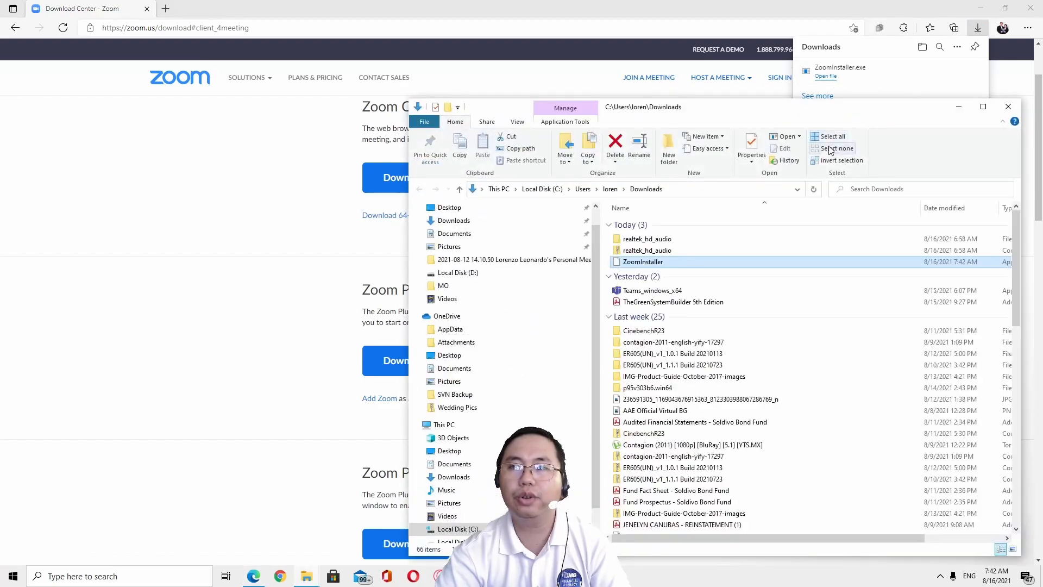
pyautogui.doubleClick(642, 262)
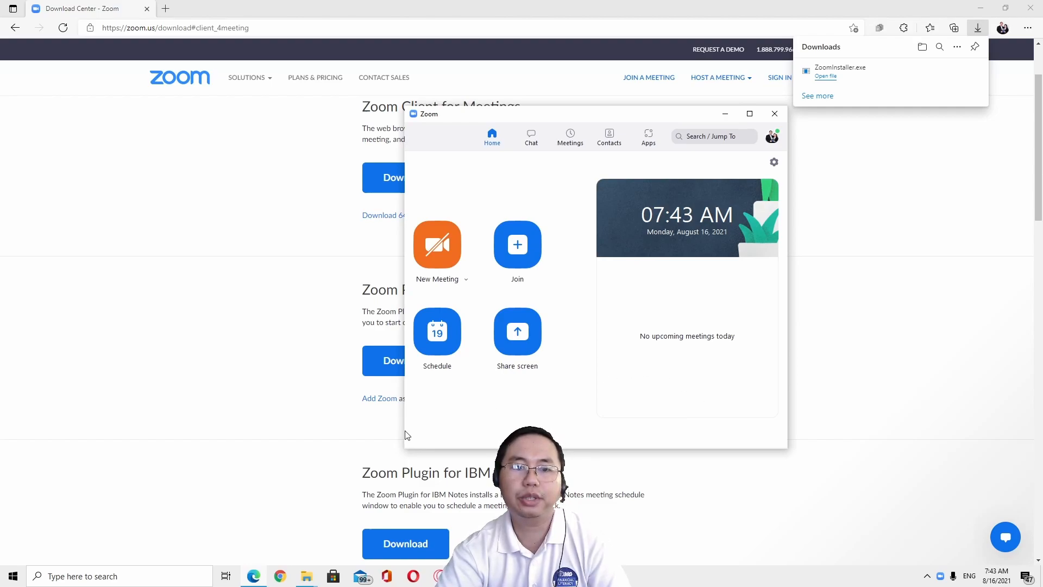
# - Widen the Zoom Home window by dragging its left edge leftward
pyautogui.moveTo(407, 435); pyautogui.dragTo(285, 439)
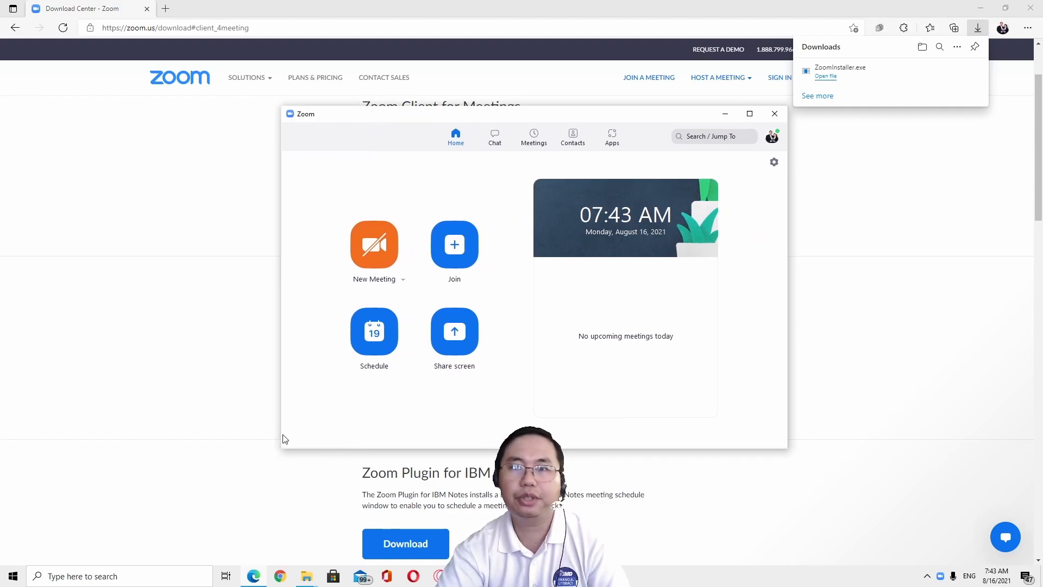